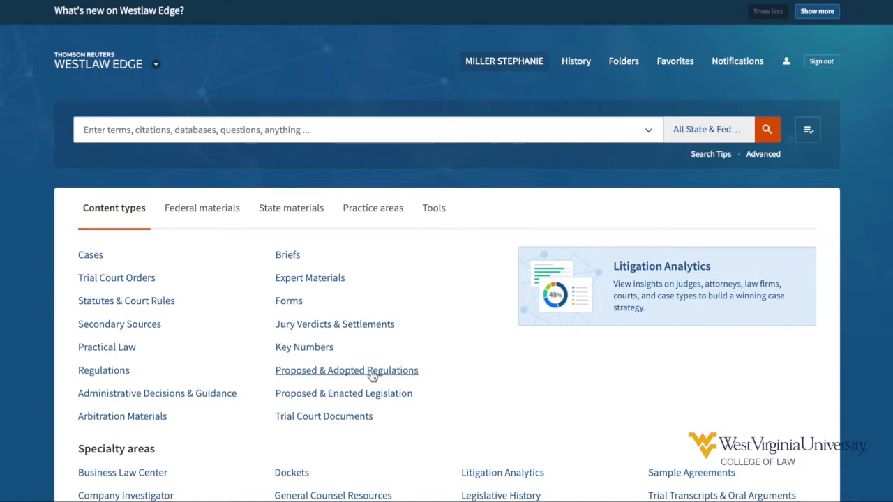
Step: Open the Key Numbers topic list and scroll down until topic 191 GIFTS is visible
click(305, 347)
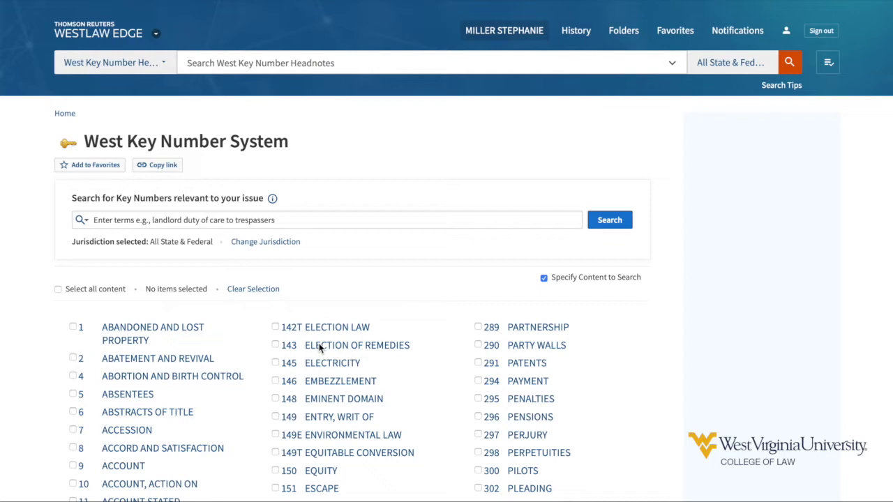
scroll(321, 366, down, 3)
scroll(322, 370, down, 5)
scroll(322, 368, down, 3)
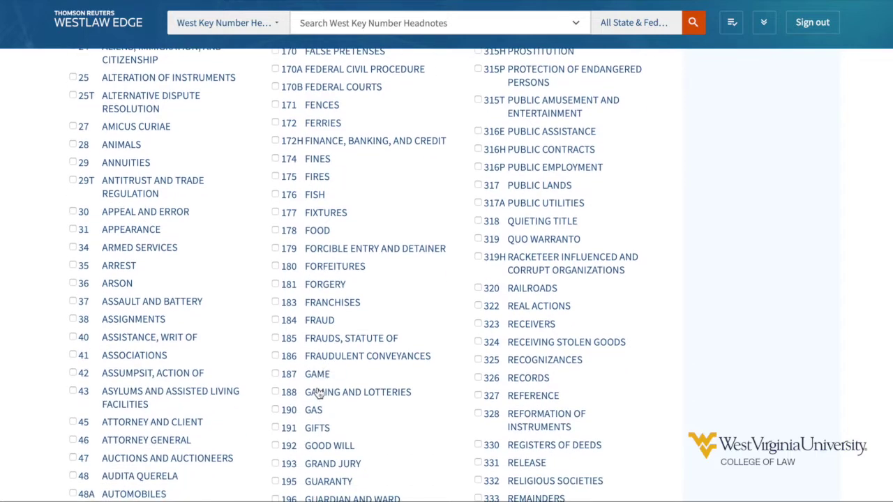
Step: Open topic 191 GIFTS and then its key number 34 Qualified or conditional gifts results
click(319, 429)
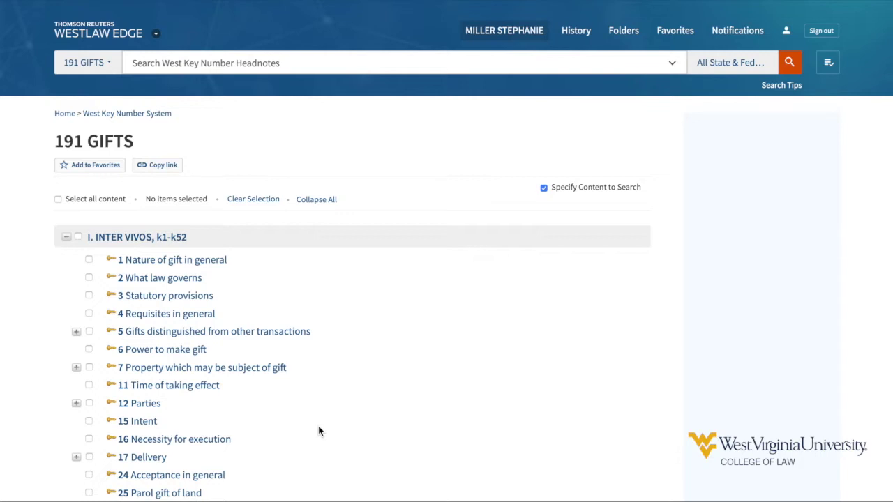
scroll(318, 432, down, 4)
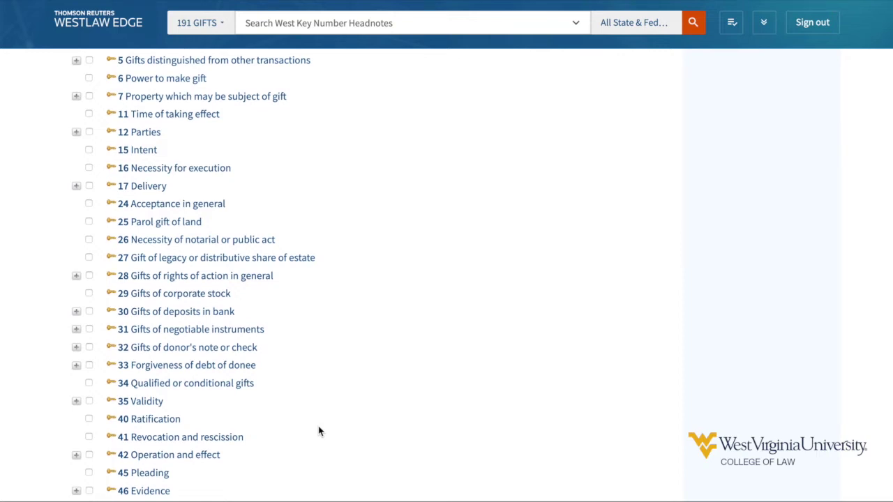
click(245, 390)
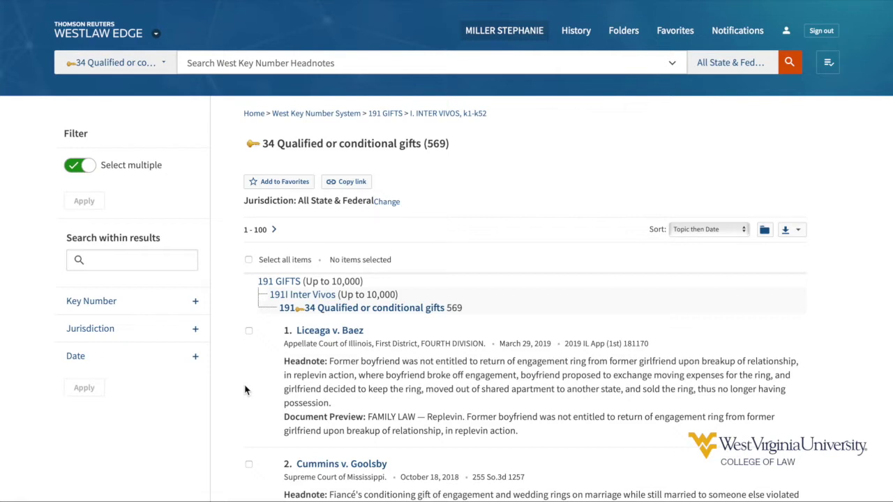
Step: Search these headnotes for 'engagement /s ring' and collapse the Filter panel to widen results
click(345, 70)
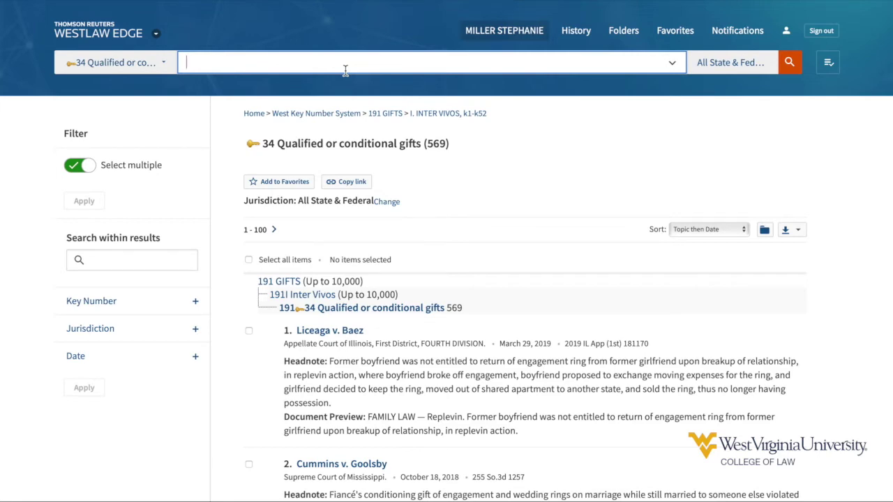
text(engagement /s rinfg)
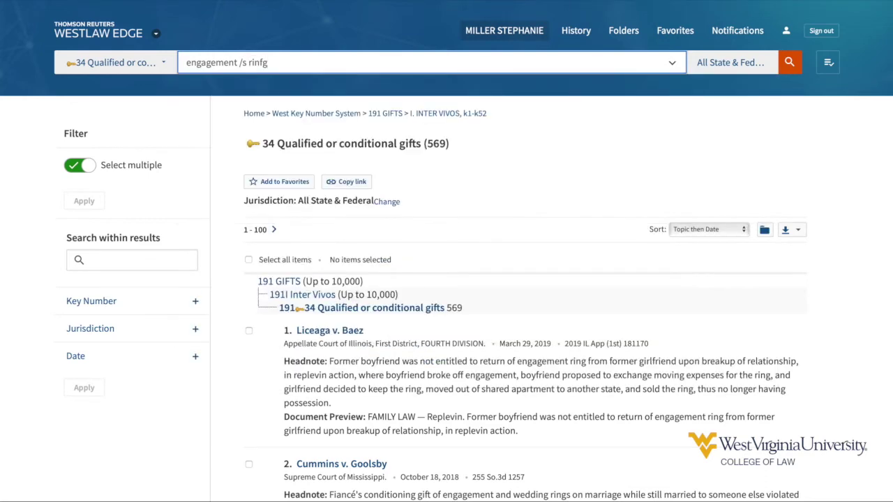
key(BackSpace)
key(BackSpace)
text(g)
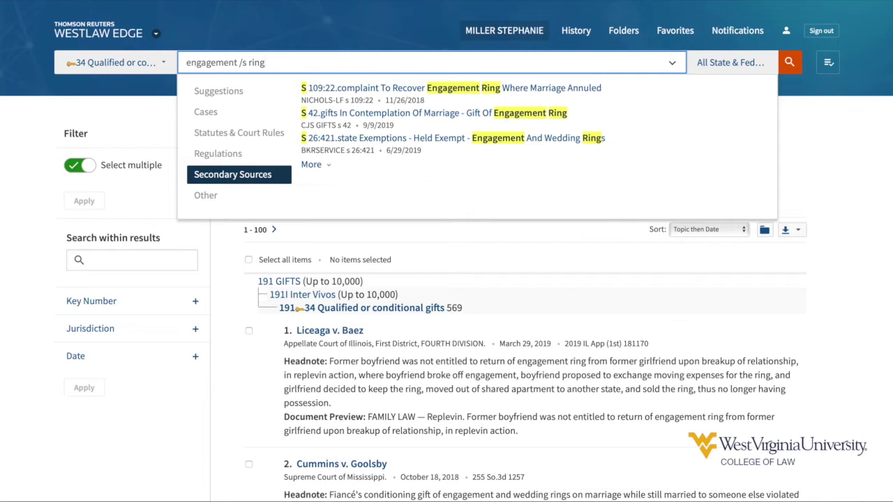
key(Escape)
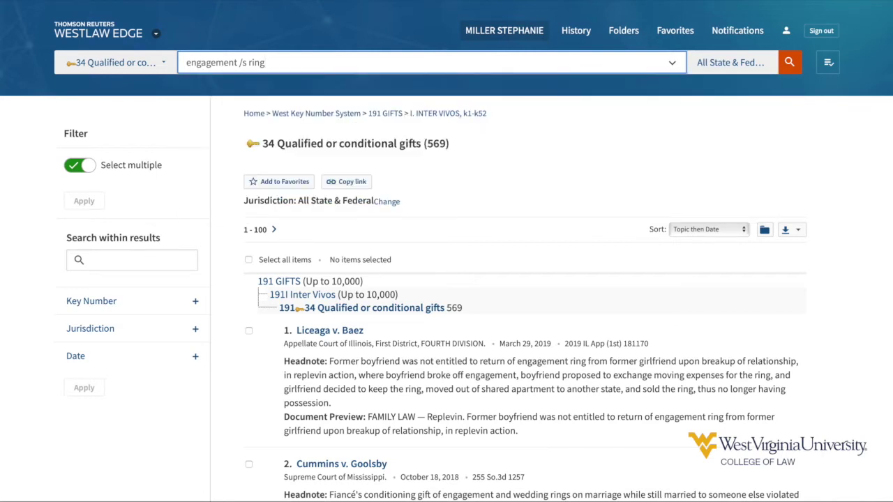
key(Return)
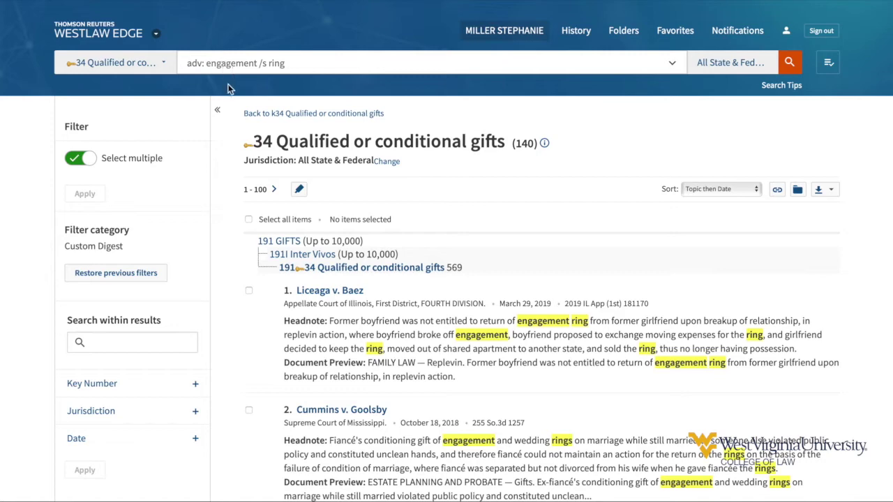
click(218, 110)
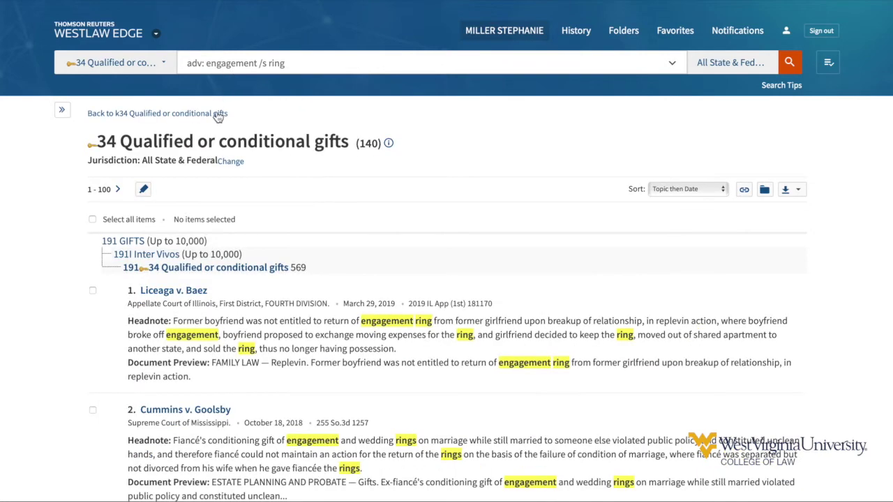
Step: Go back to the k34 page, then on to the West Key Number System list
click(97, 116)
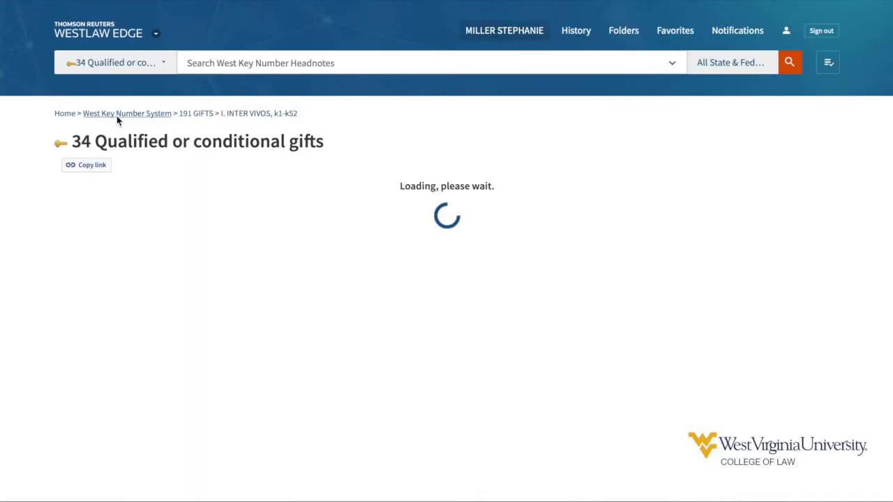
click(117, 115)
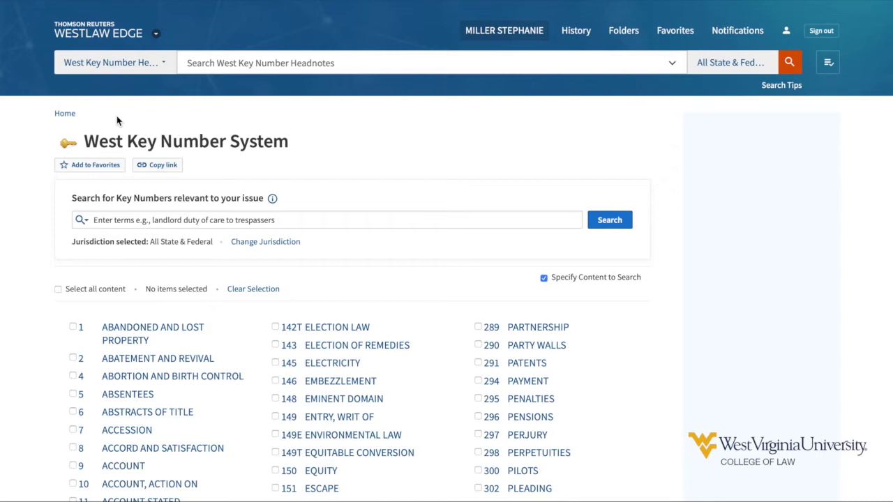
Step: Run a key number search for 'gift and marriage', browse the results, then return home
click(123, 221)
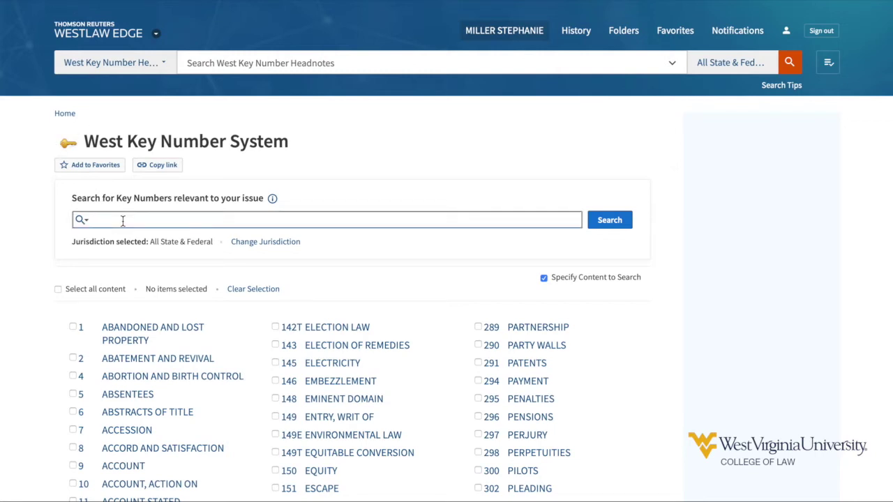
text(gift and marriage)
key(Return)
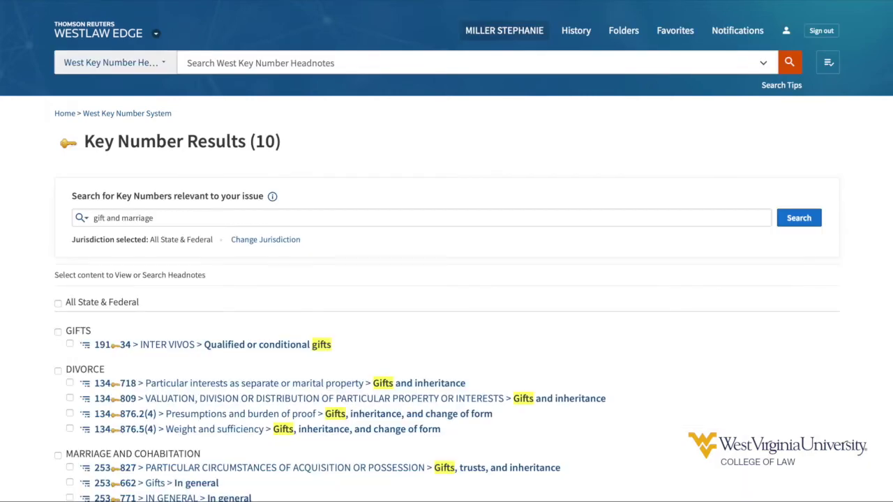
scroll(172, 323, down, 2)
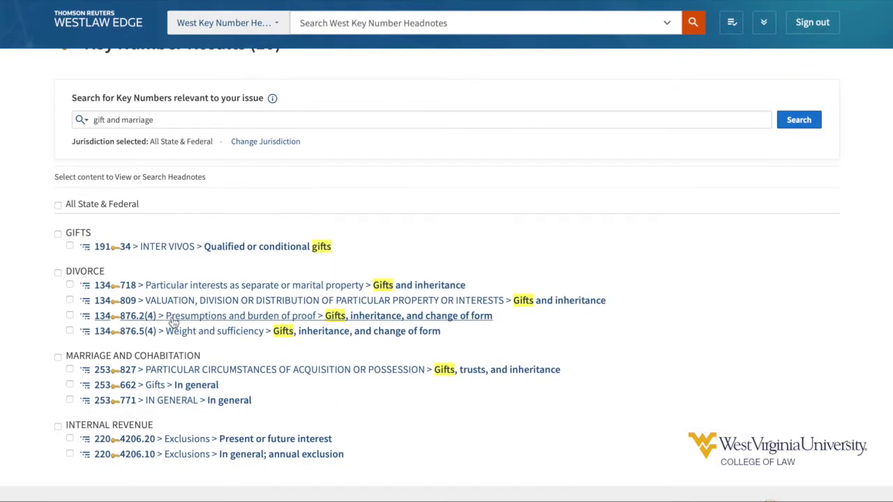
scroll(173, 321, down, 1)
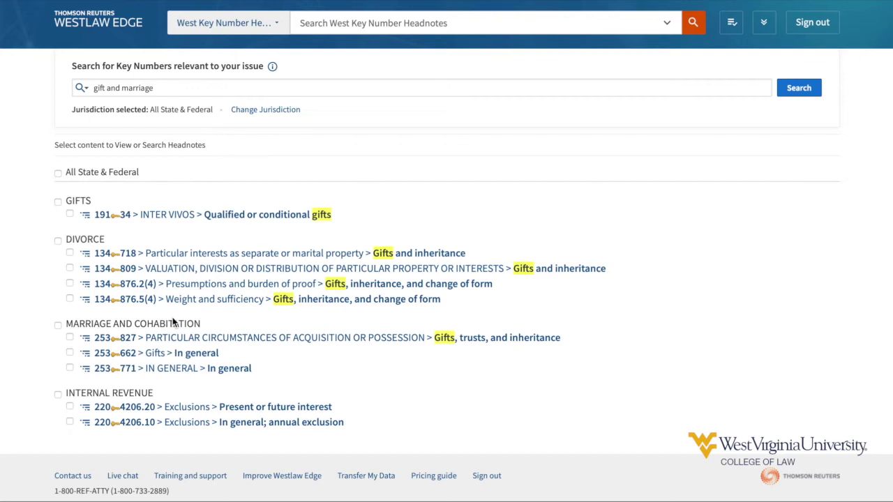
click(77, 23)
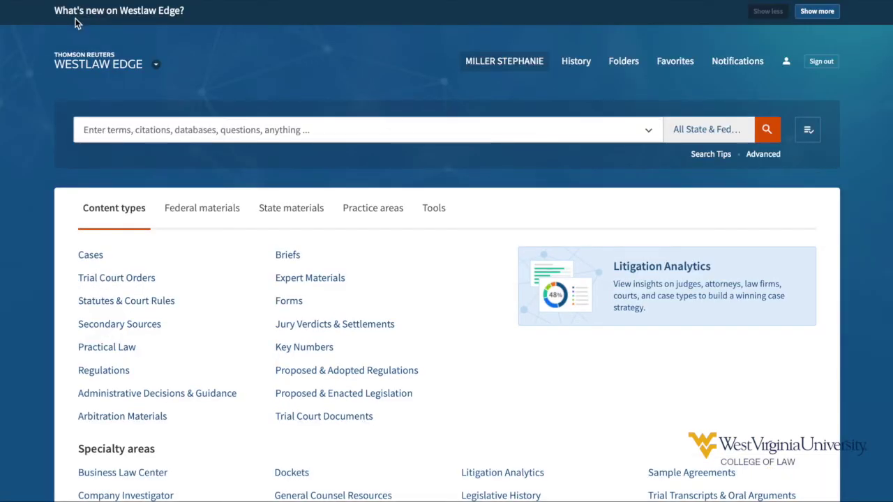
Step: Search the citation 398 S.C. 12 and open Campbell v. Robinson from the Cases suggestions
click(146, 127)
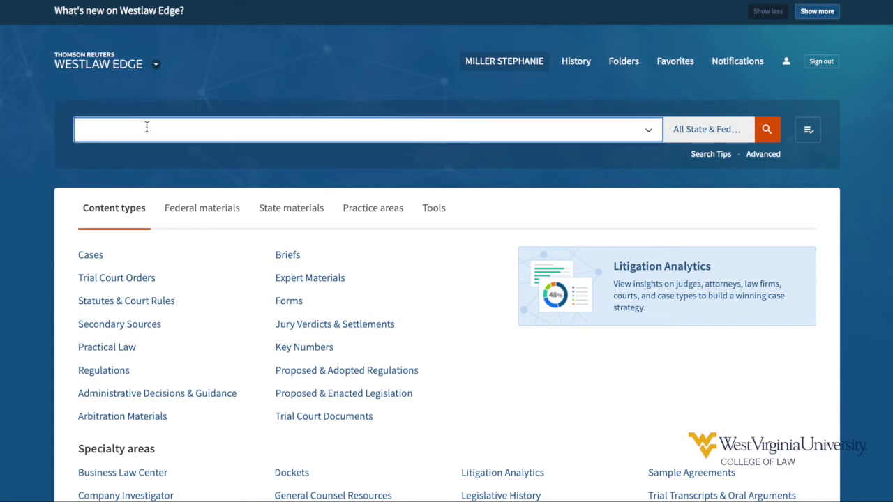
text(398 S.C. 12)
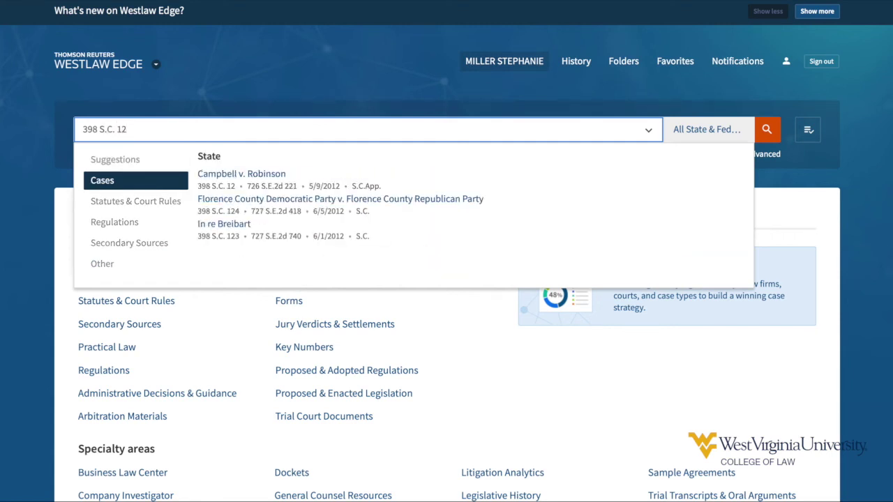
click(208, 182)
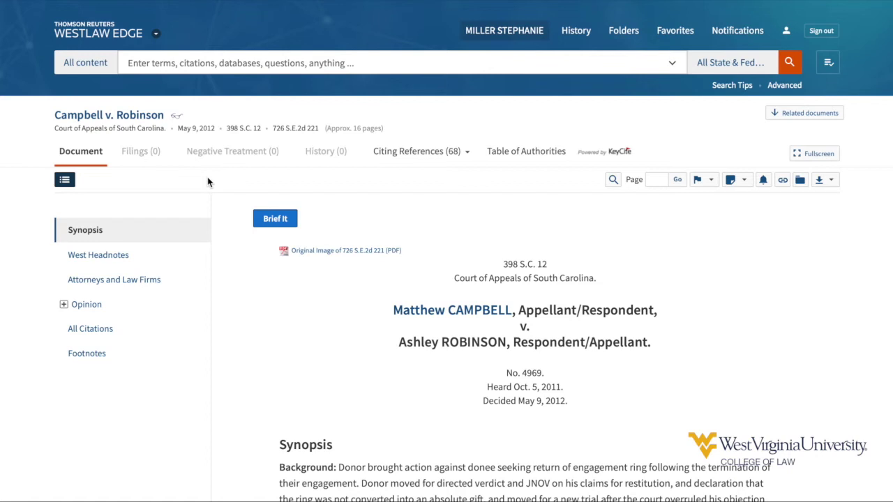
Step: Scroll the Campbell v. Robinson opinion down to West Headnotes 5 and 6 under Gifts
scroll(215, 265, down, 3)
scroll(216, 266, down, 3)
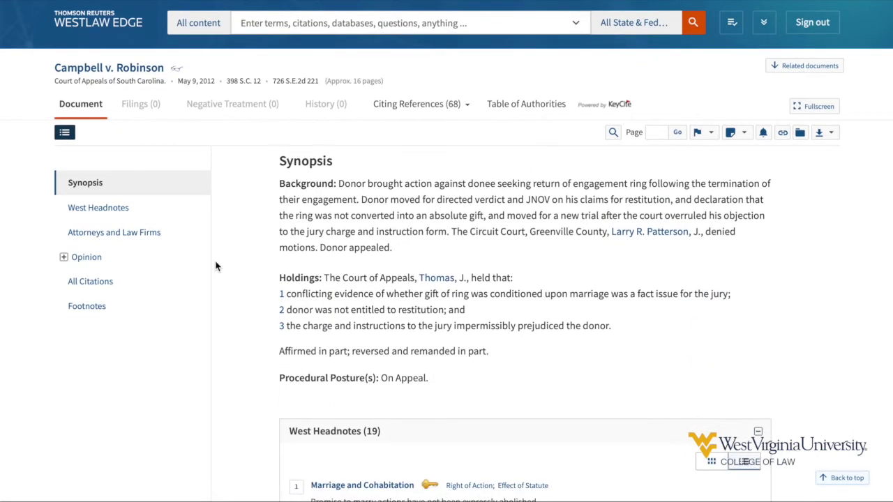
scroll(216, 266, down, 1)
scroll(216, 266, down, 1)
scroll(216, 266, down, 3)
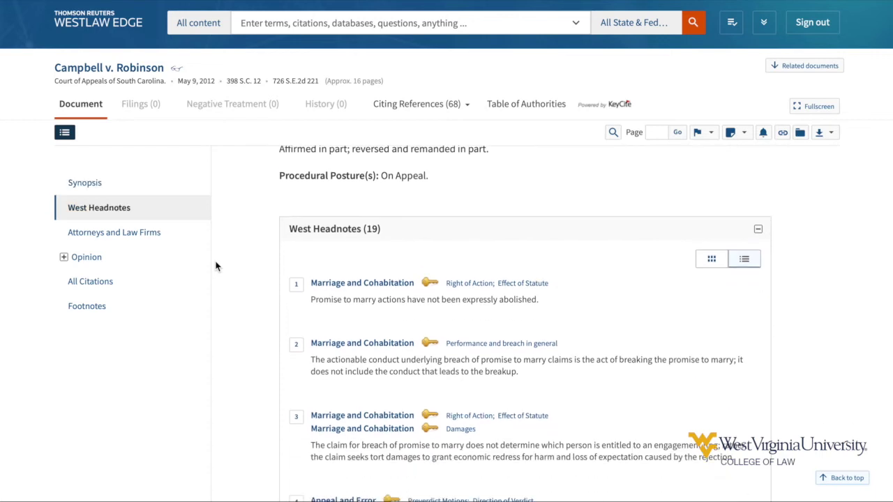
scroll(216, 266, down, 1)
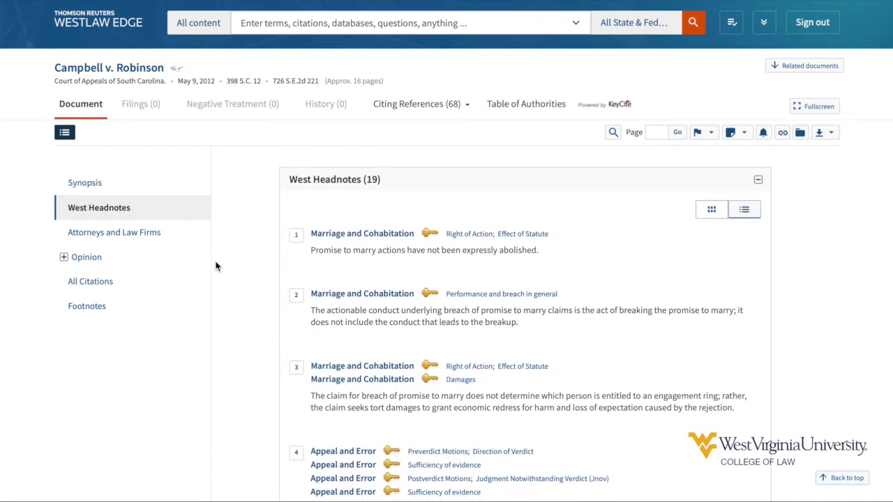
scroll(215, 266, down, 1)
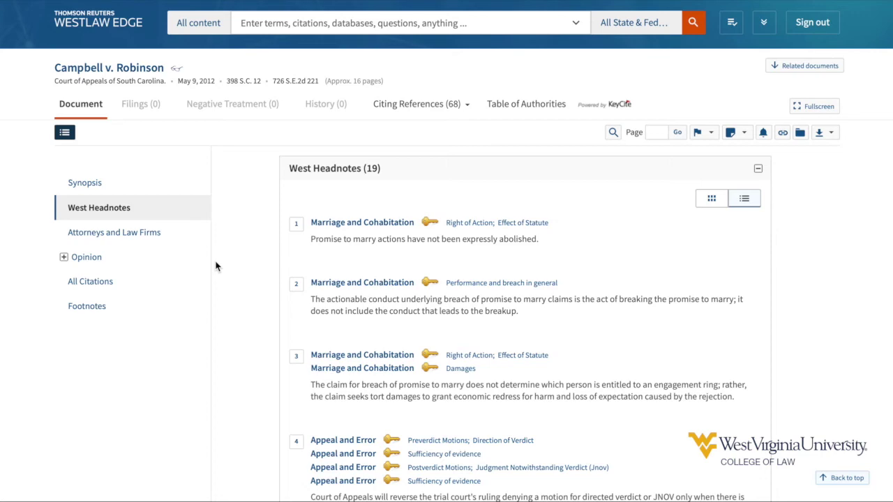
scroll(217, 282, down, 2)
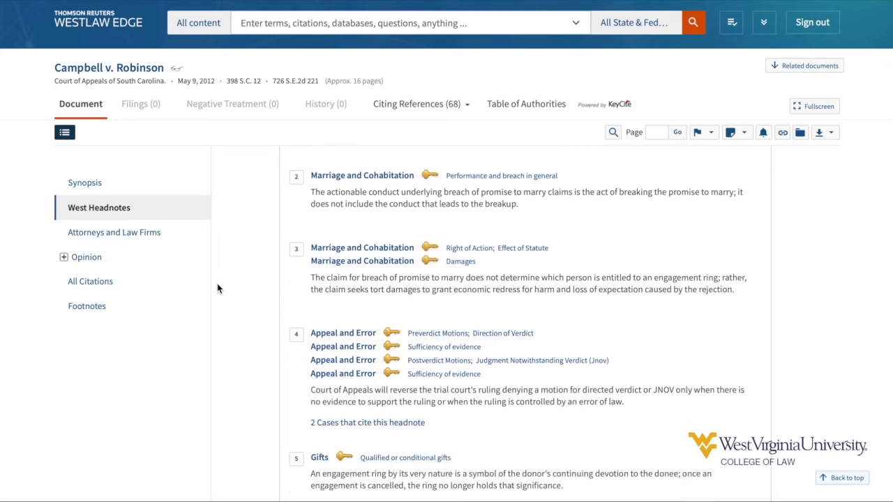
scroll(217, 283, down, 1)
scroll(217, 284, down, 1)
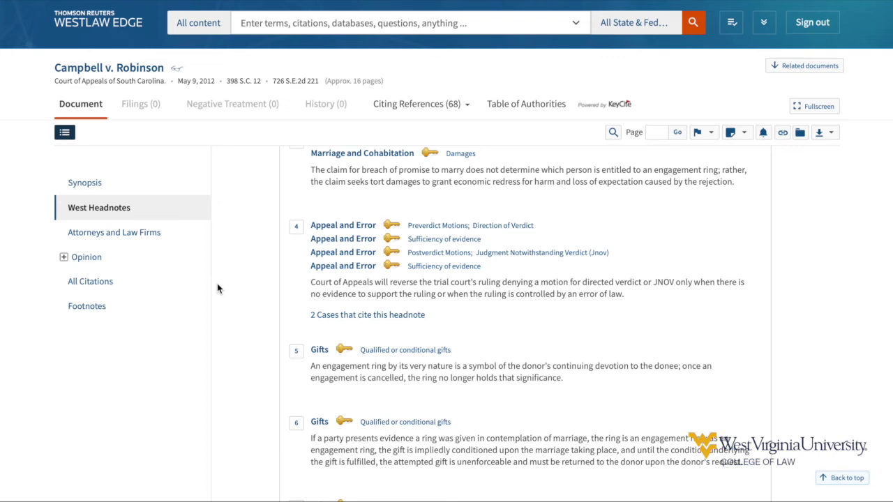
Step: Open headnote 5's key number 34 results and show the Jurisdiction choices
click(370, 351)
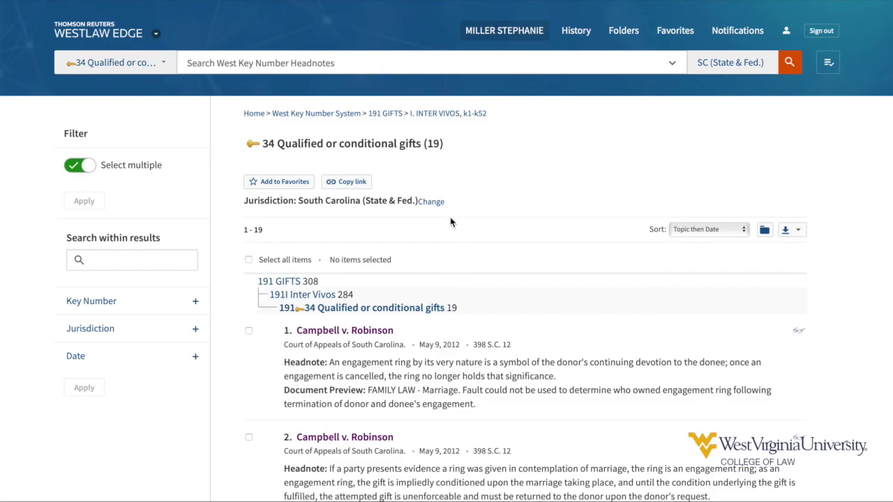
click(438, 204)
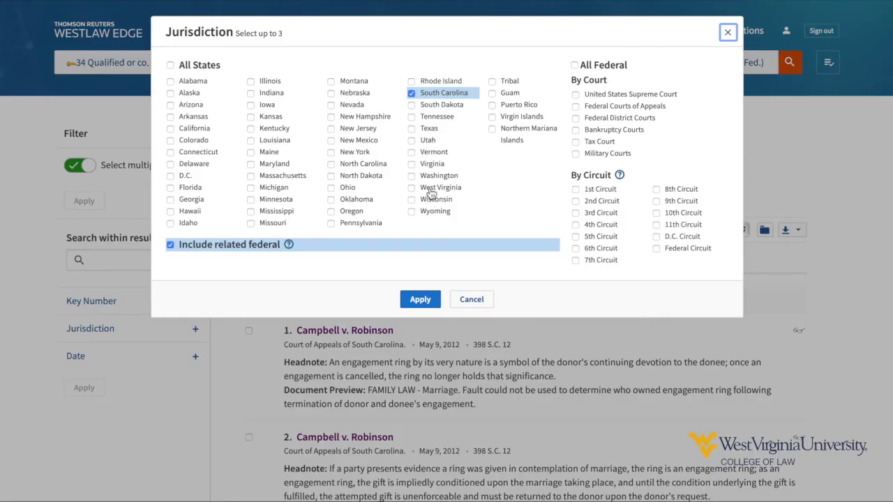
Step: Switch the jurisdiction from South Carolina to Pennsylvania and apply it
click(412, 95)
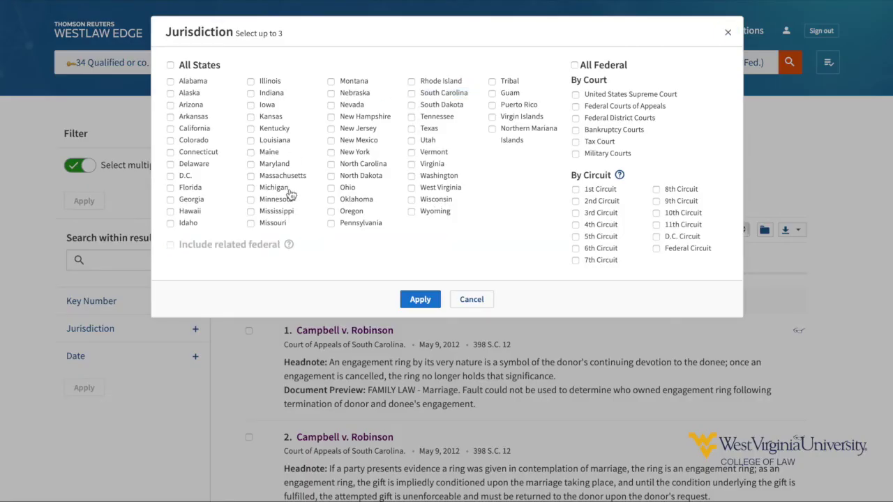
click(331, 225)
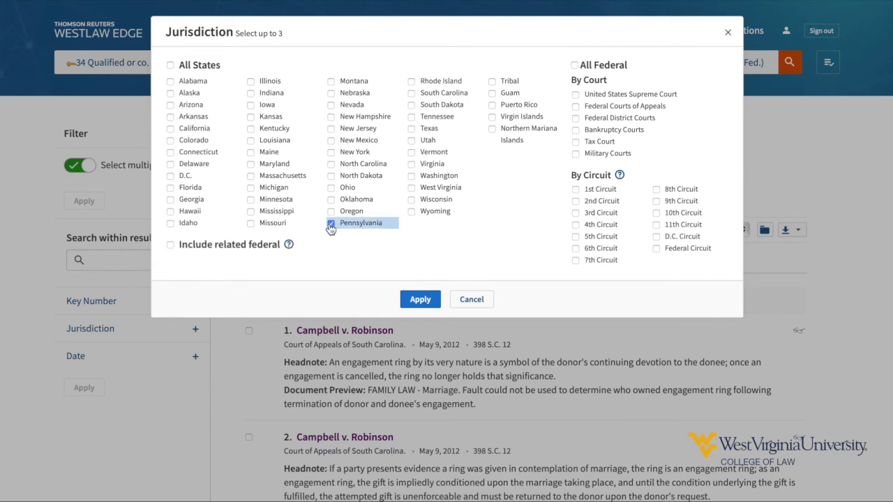
click(420, 300)
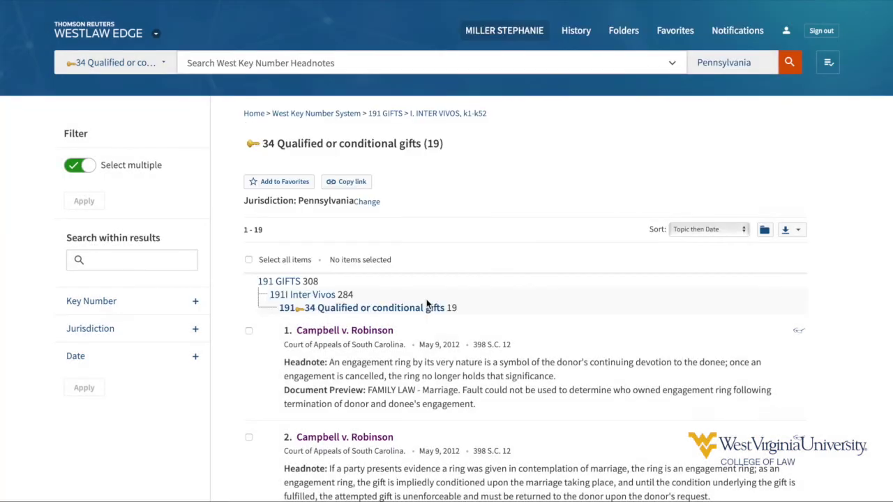